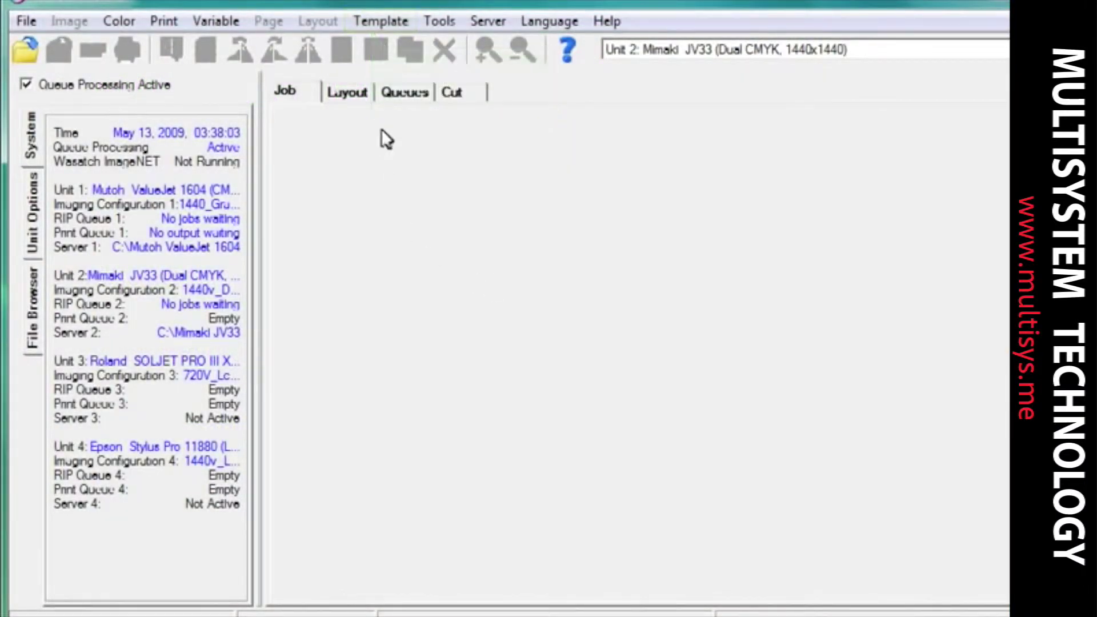
Step: Show the Template Editor and bring it up for building a new template
click(374, 22)
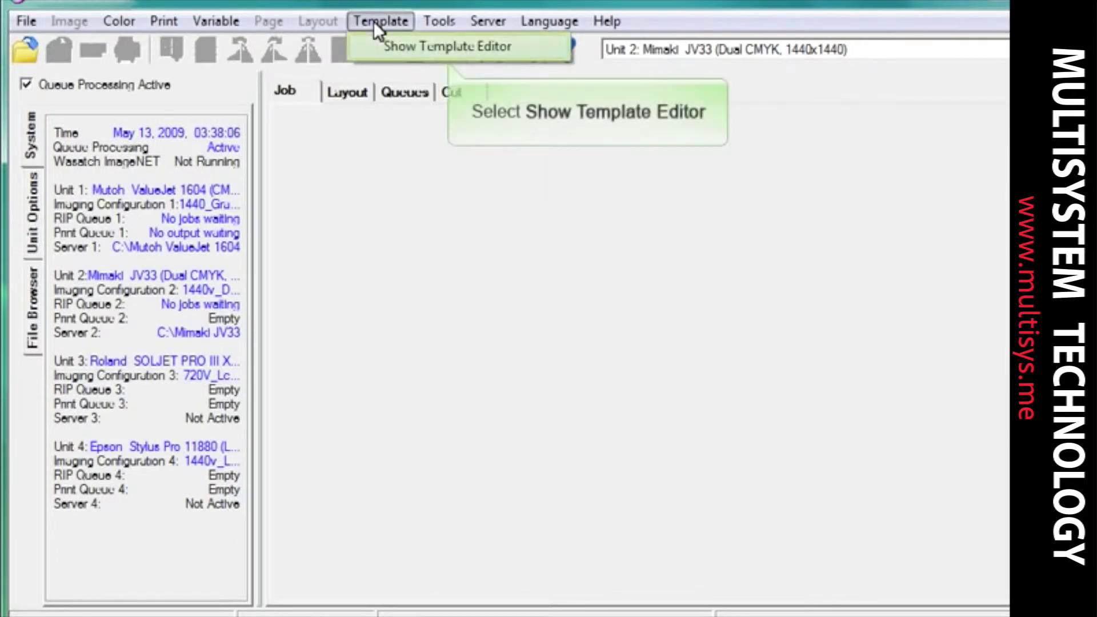
click(399, 48)
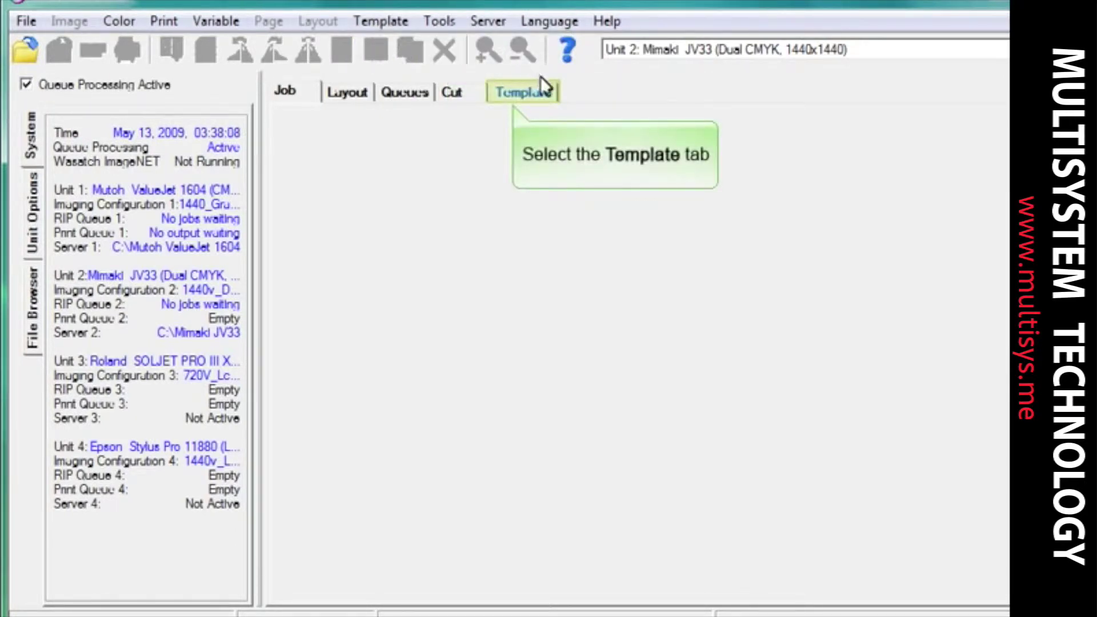
click(545, 91)
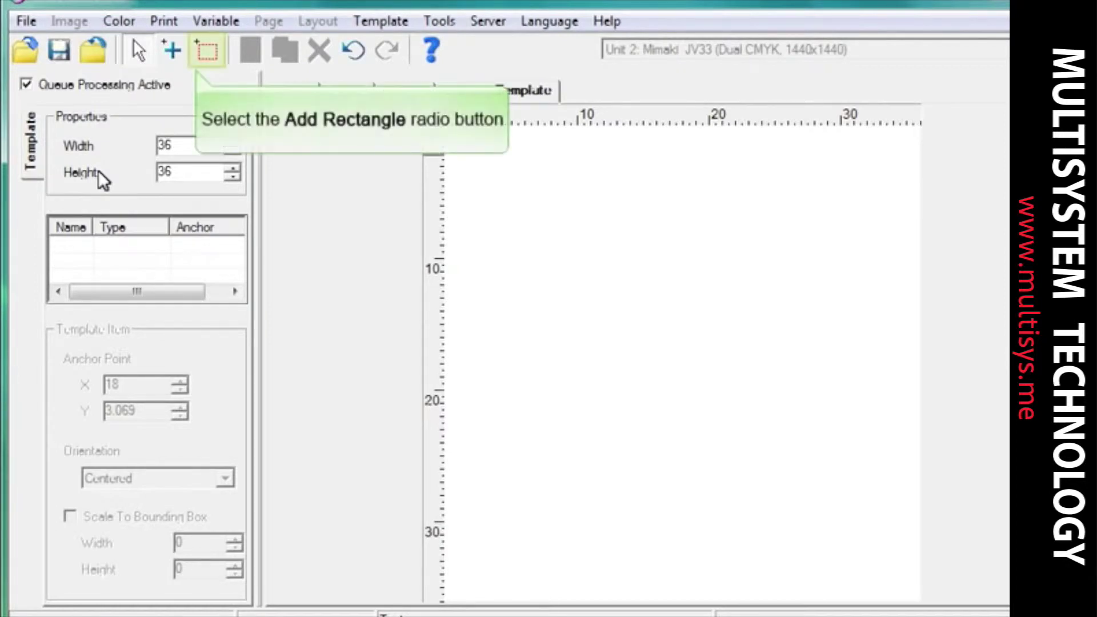
Step: Draw a rectangle about 7.88 by 10.12 from the template page's origin and set its anchor point to X 4, Y 5
click(206, 51)
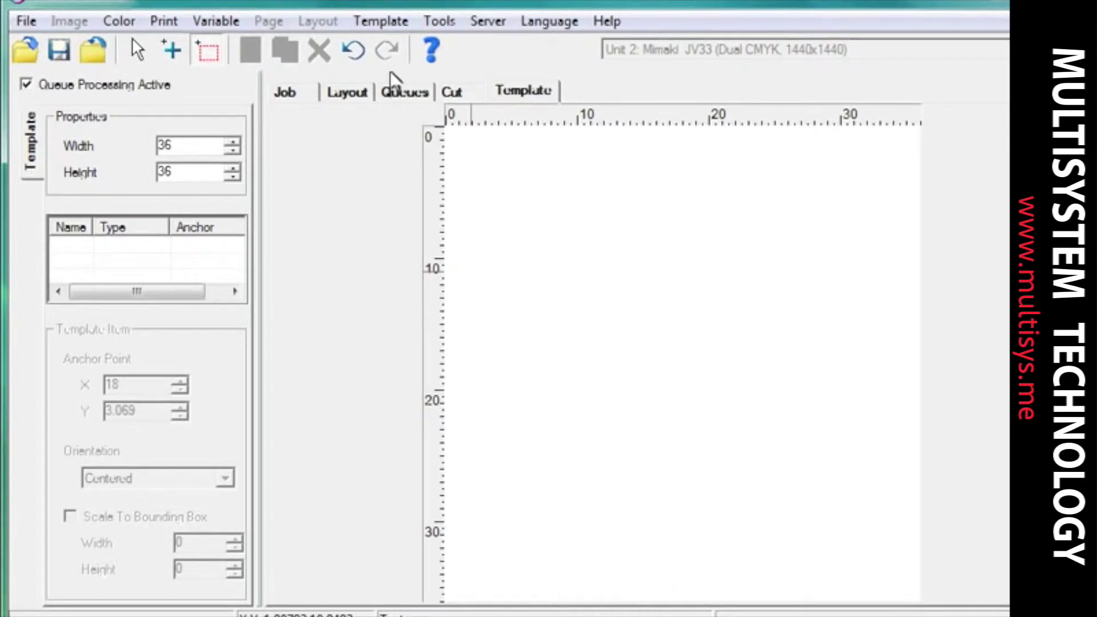
mouse_move(447, 128)
mouse_down()
mouse_move(534, 255)
mouse_move(551, 261)
mouse_up()
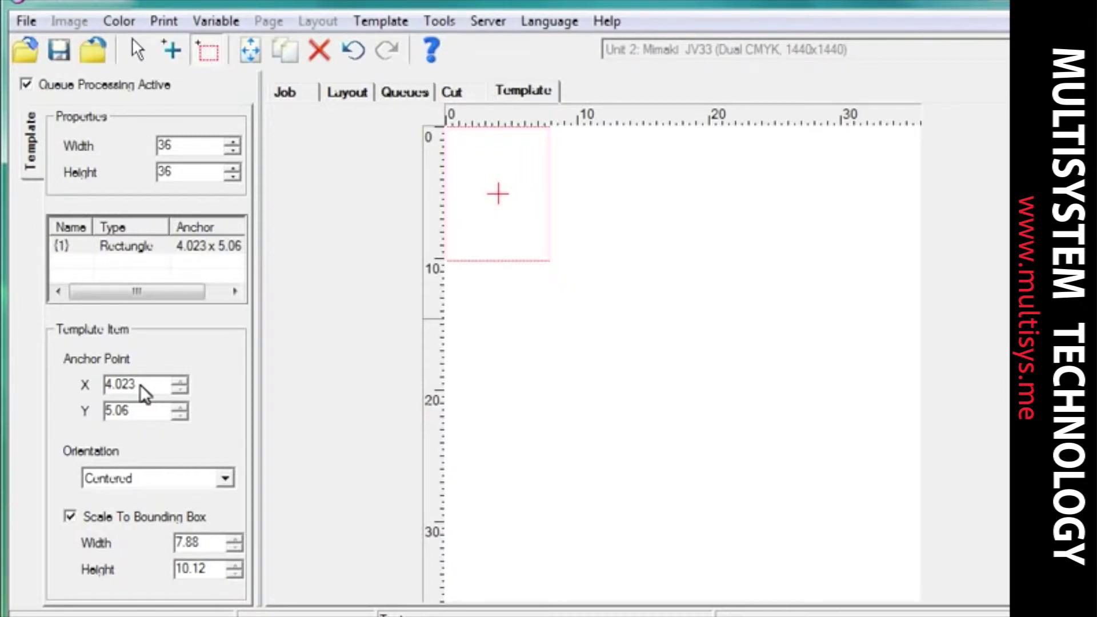
key(BackSpace)
key(BackSpace)
key(BackSpace)
key(BackSpace)
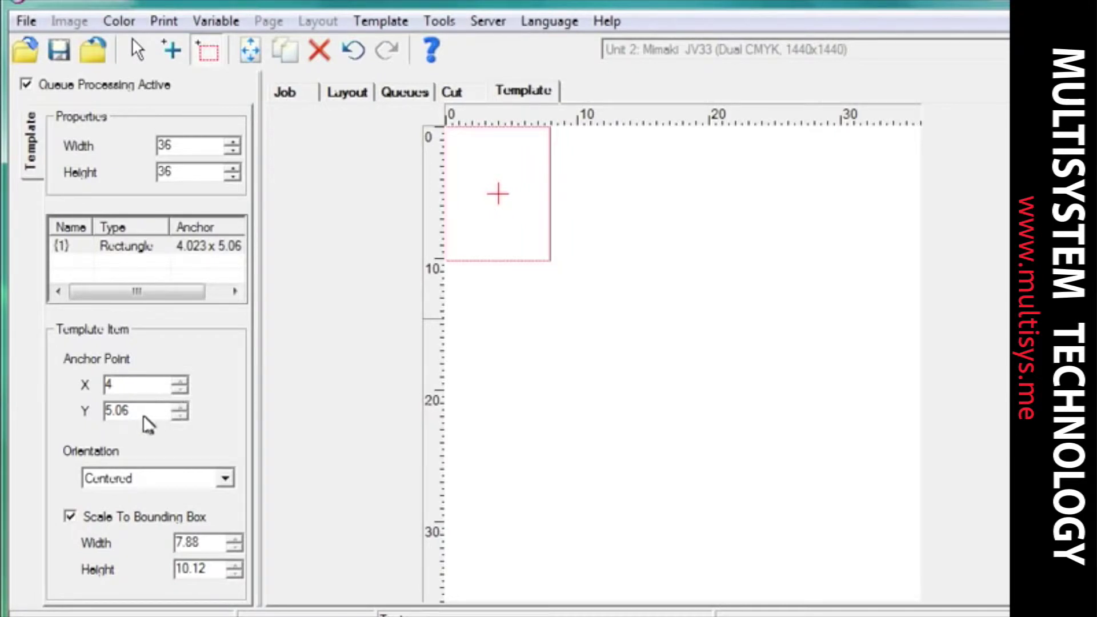
click(144, 415)
key(BackSpace)
key(BackSpace)
key(BackSpace)
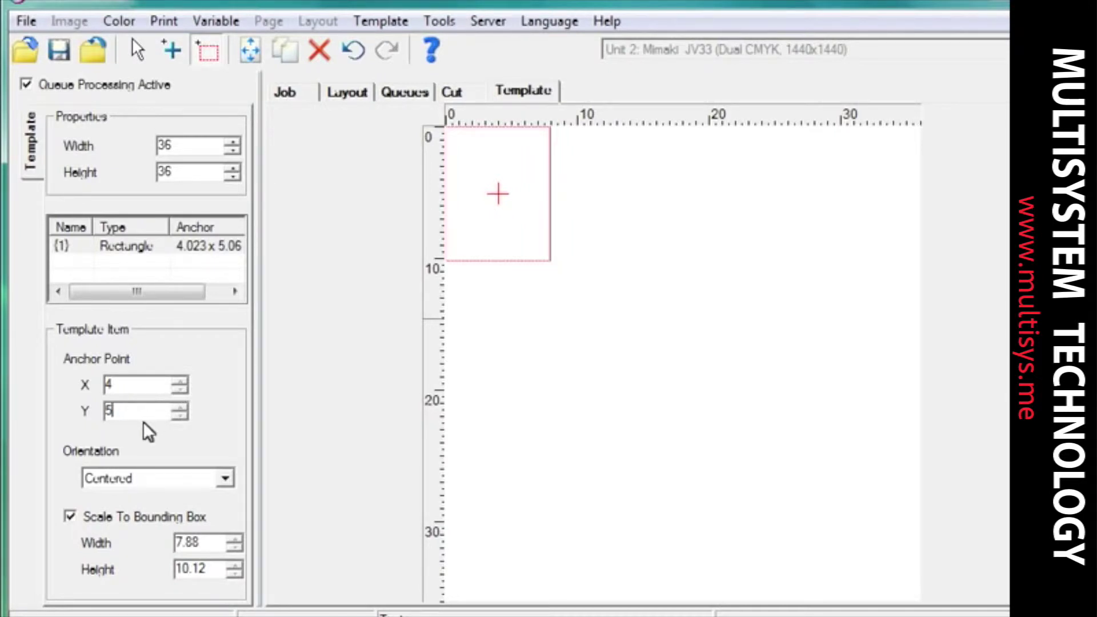
Step: Set the rectangle's orientation to Upper Left with anchor X 0, and its bounding box to width 8 and height 10
click(226, 481)
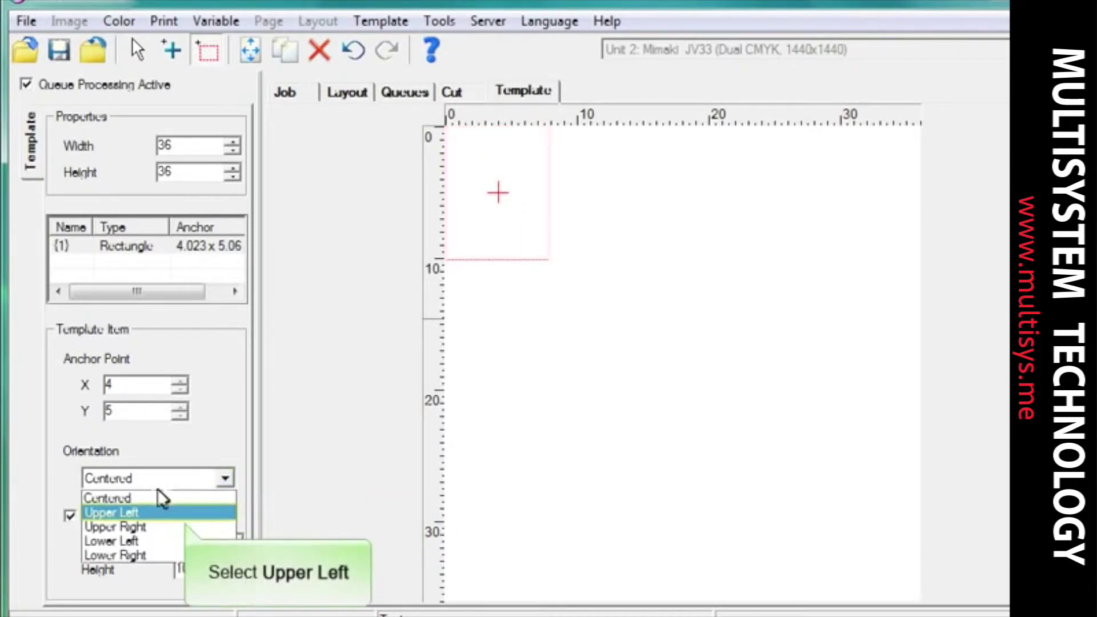
click(136, 512)
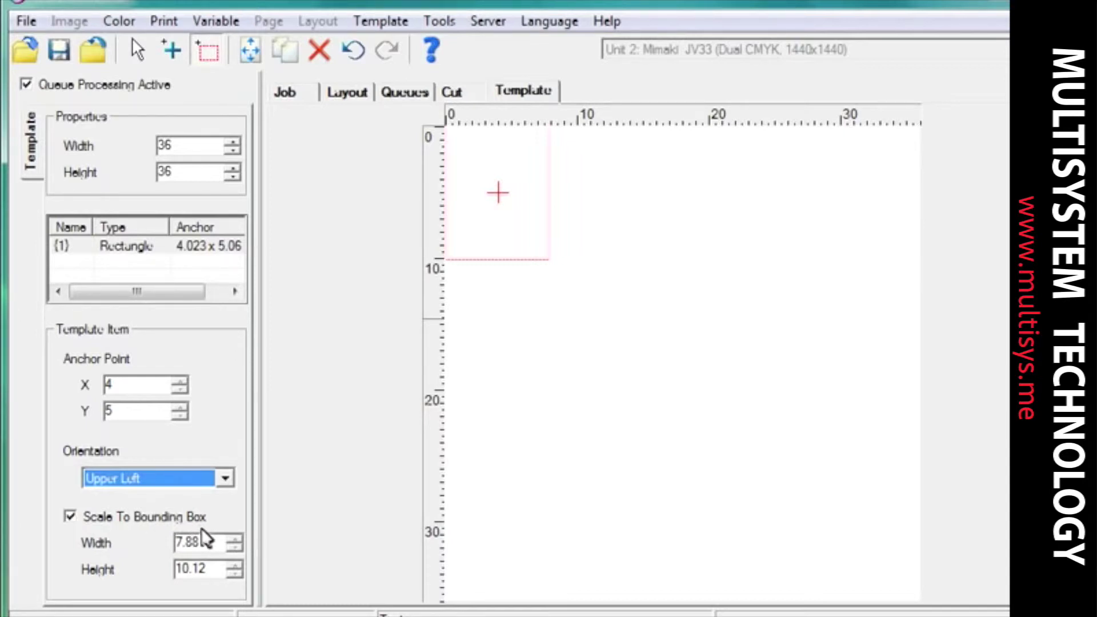
click(209, 544)
key(BackSpace)
key(BackSpace)
key(BackSpace)
key(BackSpace)
text(8)
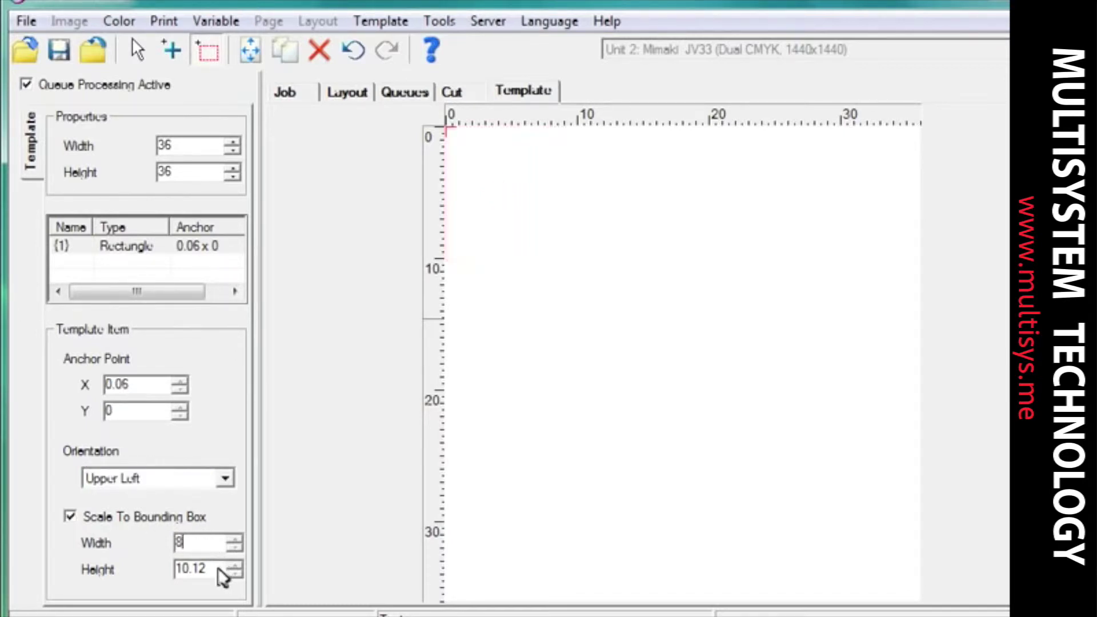
click(218, 570)
key(BackSpace)
key(BackSpace)
key(BackSpace)
key(BackSpace)
text(0)
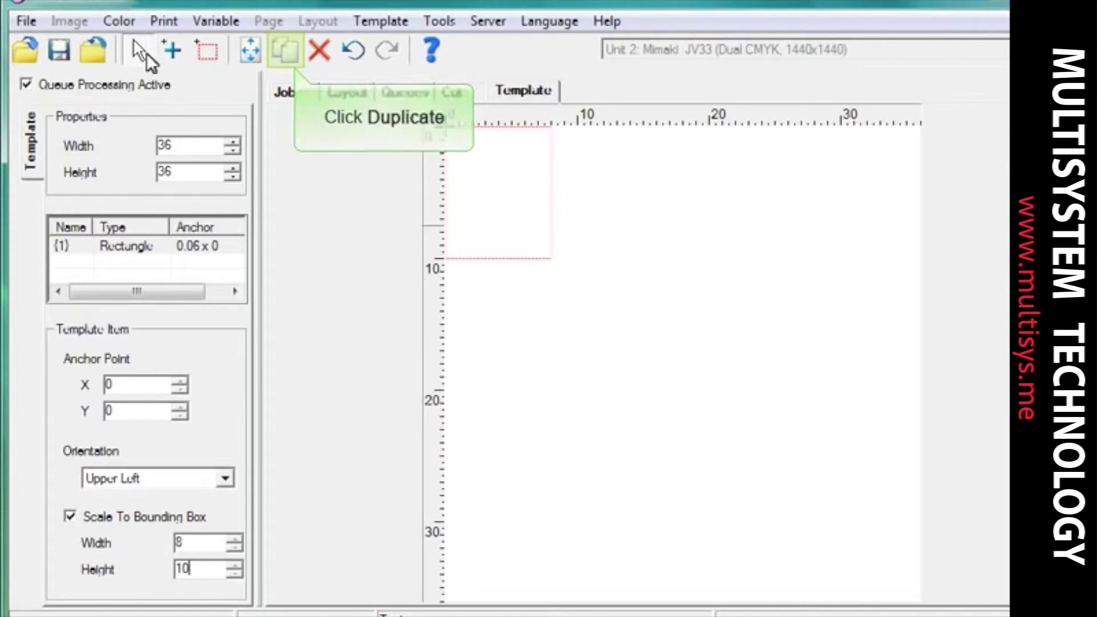
Step: Duplicate the rectangle with the new item's anchor point at X 9, Y 0
click(290, 52)
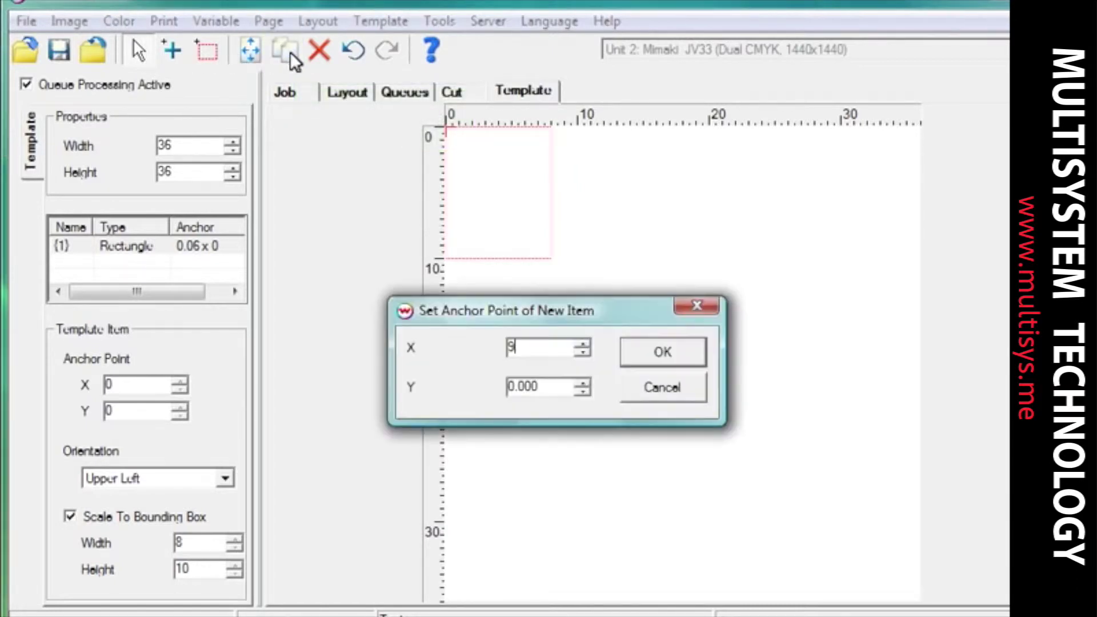
key(Tab)
key(BackSpace)
text(0)
key(Return)
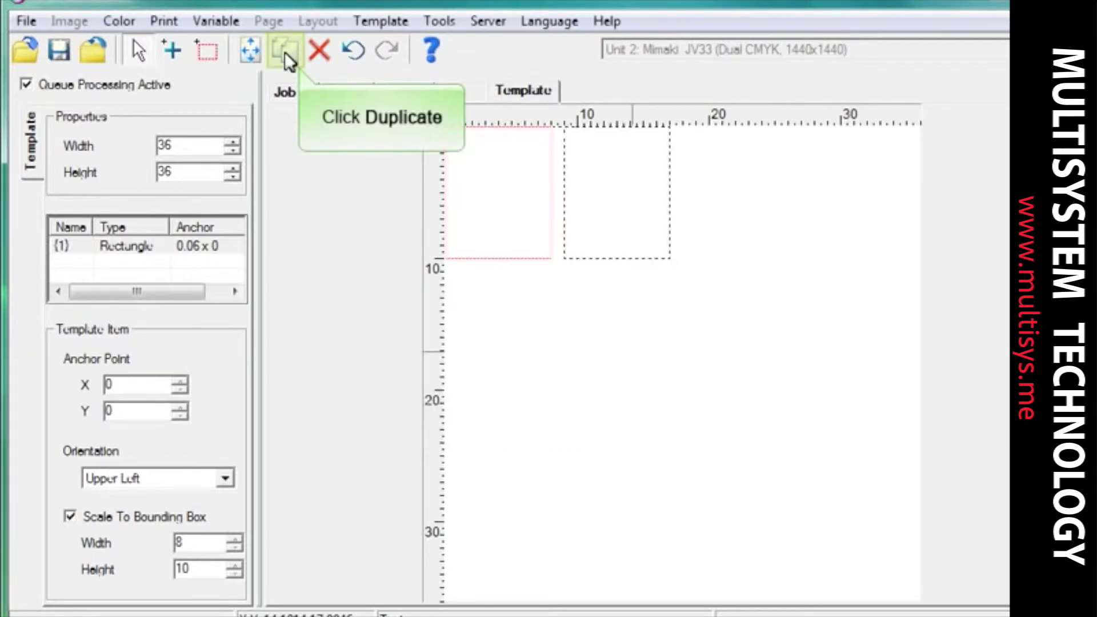
Step: Duplicate the first rectangle with the new item's anchor point at X 0, Y 11
click(285, 51)
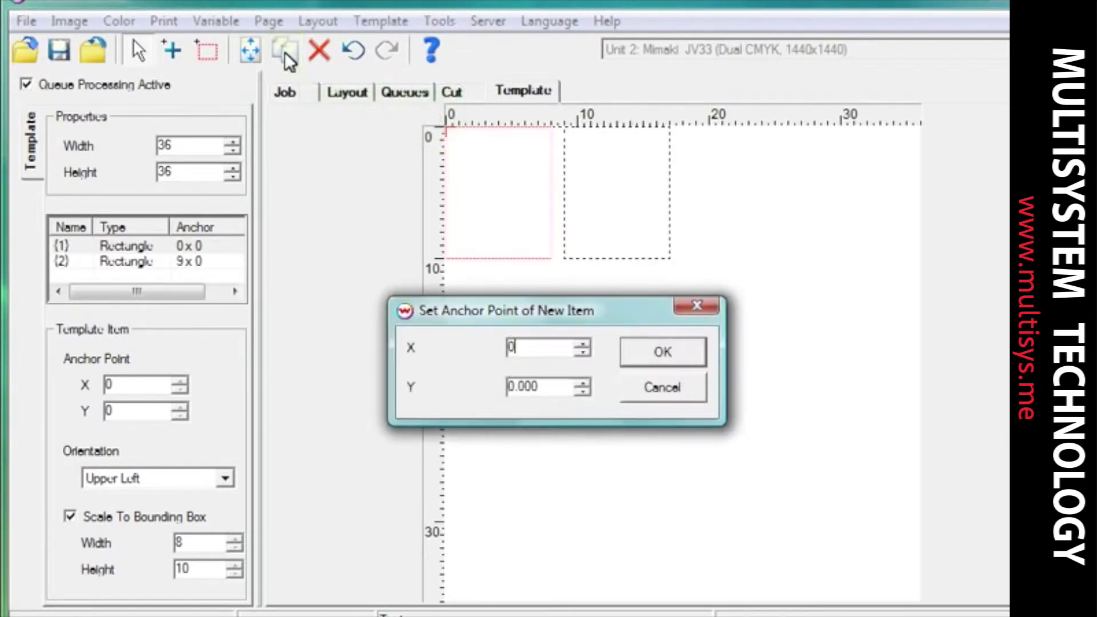
key(Tab)
key(BackSpace)
text(10)
key(Return)
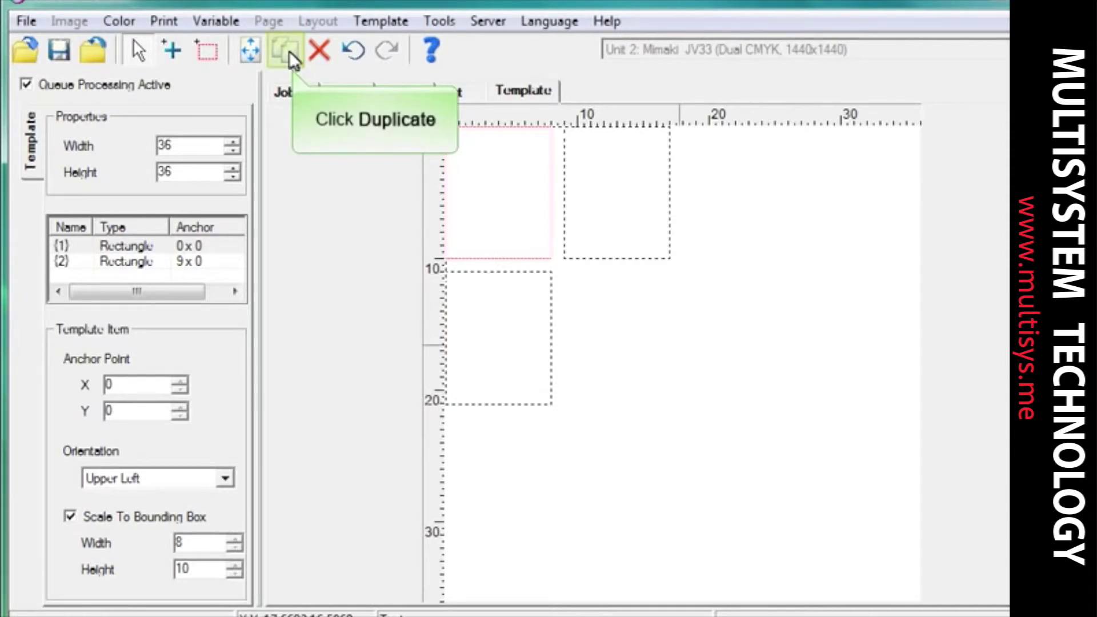
Step: Duplicate the first rectangle with the new item's anchor point at X 9, Y 11
click(289, 50)
key(Tab)
text(11)
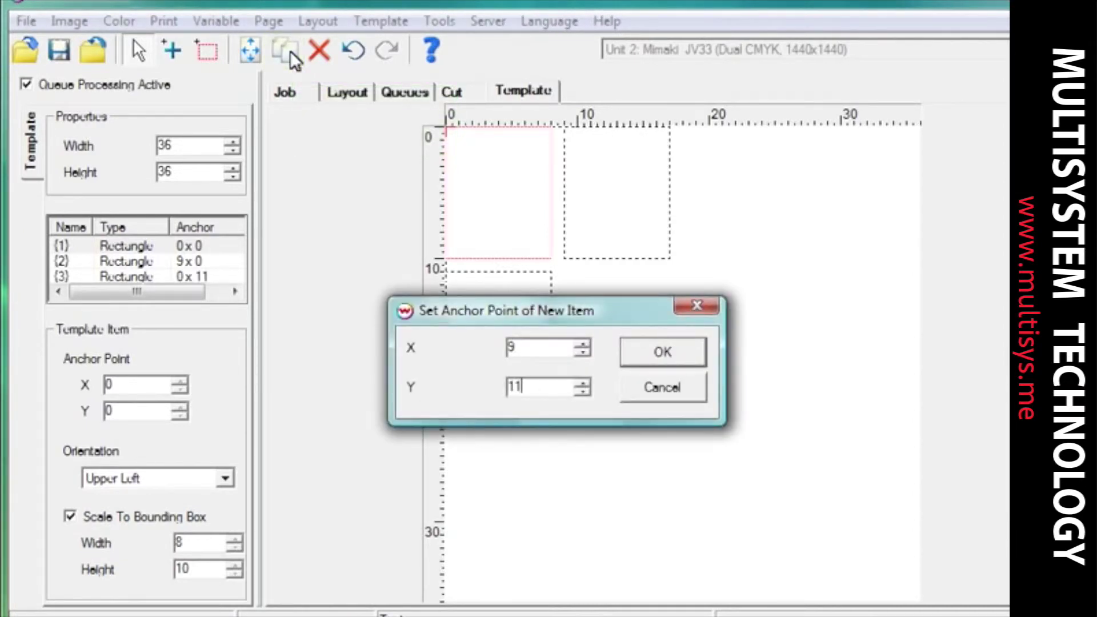
key(Return)
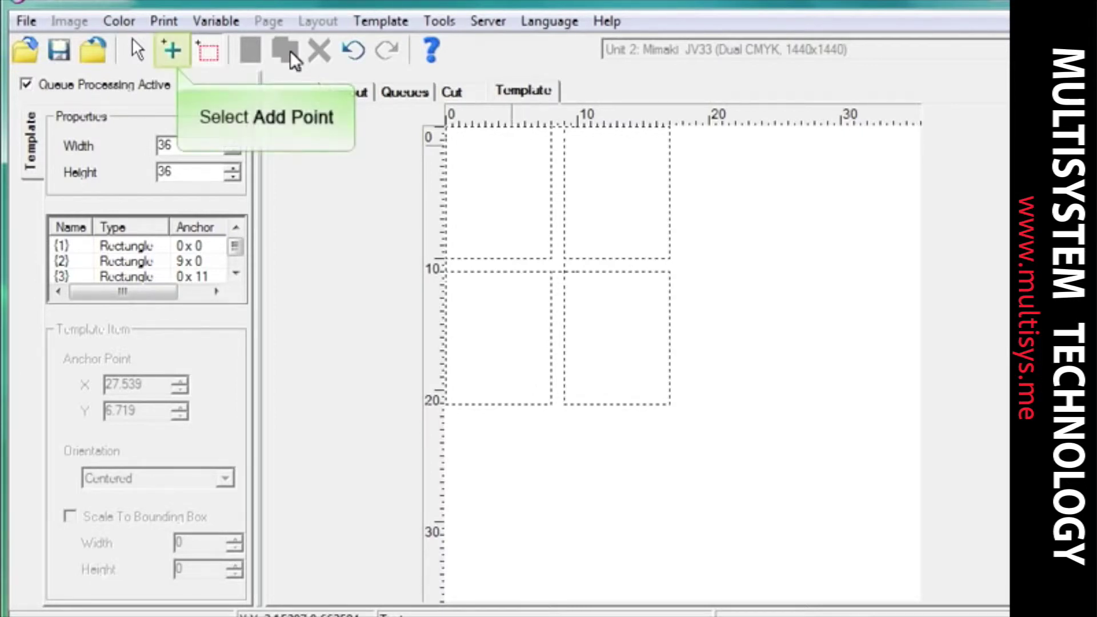
Step: Add a template point beside the rectangles and set its anchor point to X 18, Y 0
click(176, 53)
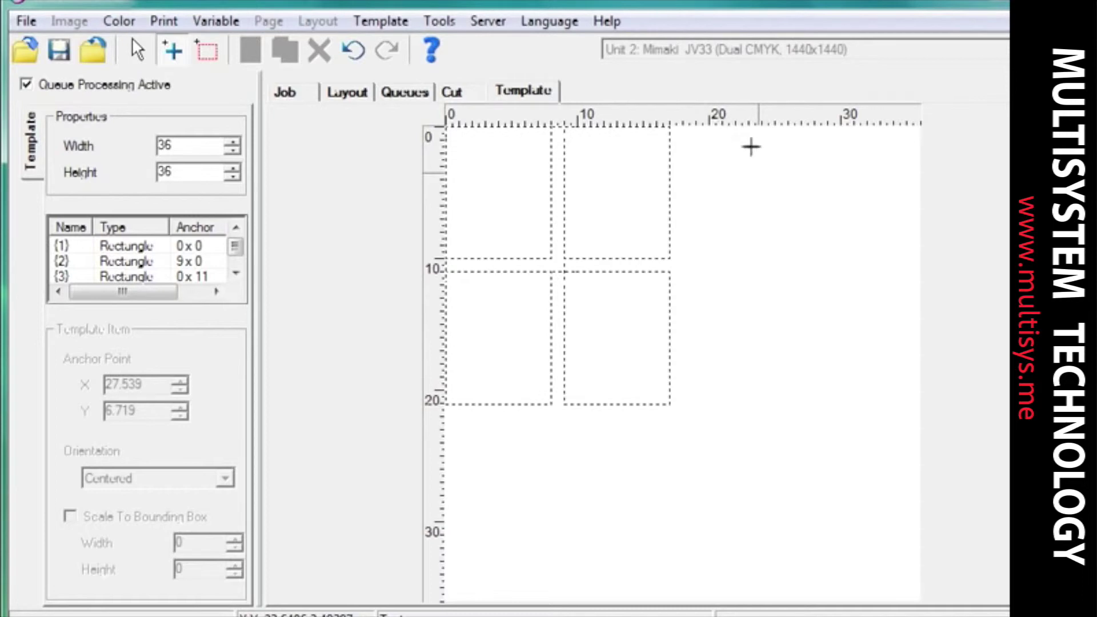
click(758, 171)
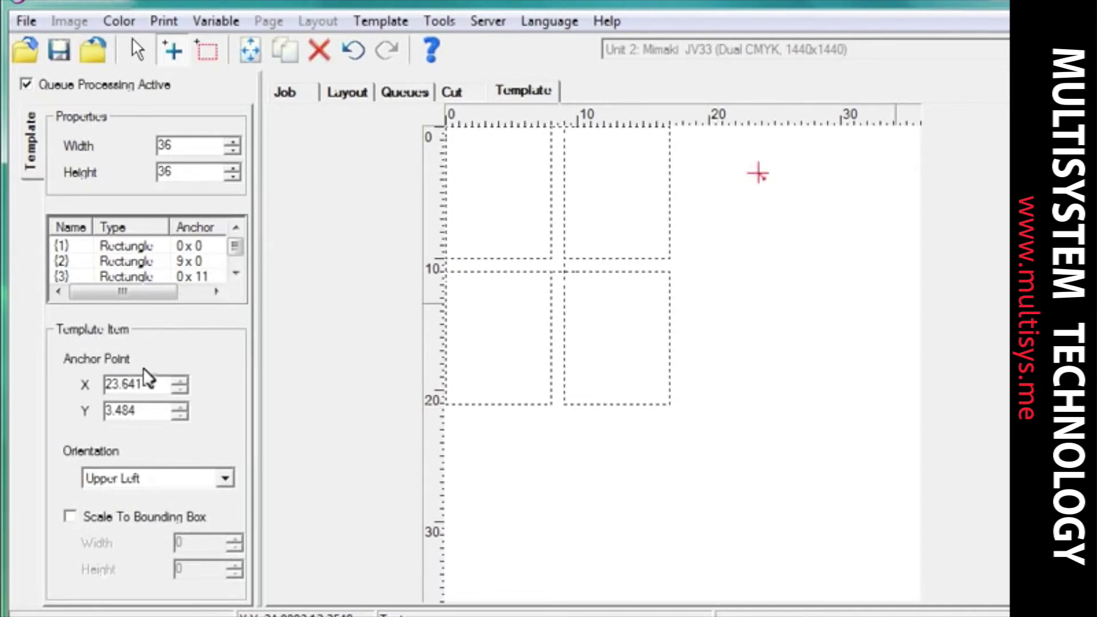
double_click(146, 384)
key(BackSpace)
text(18)
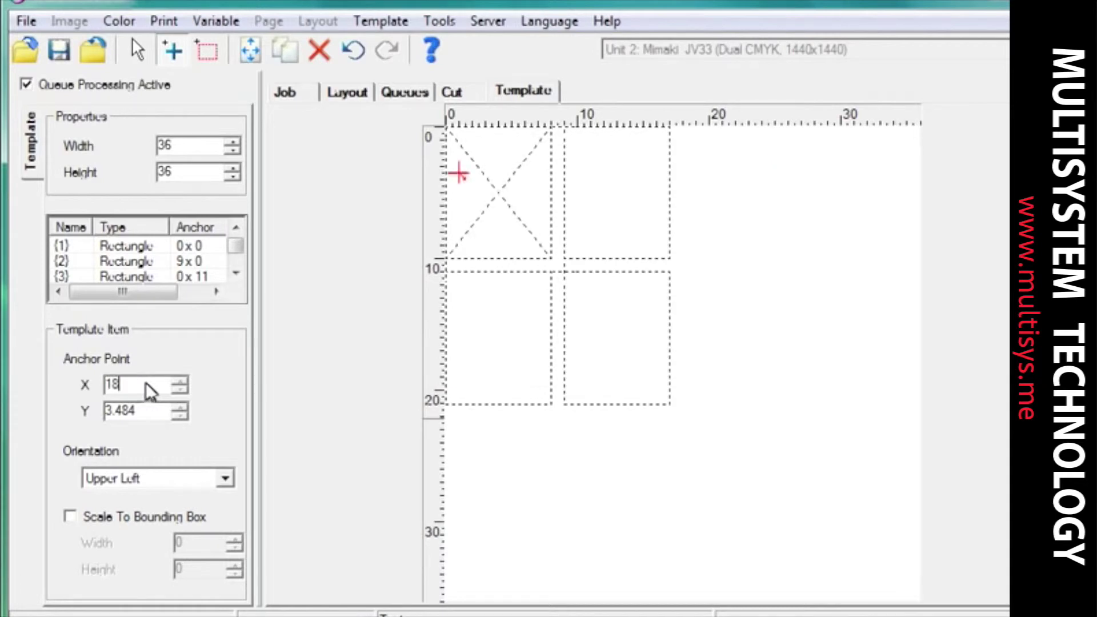
key(Return)
double_click(147, 412)
text(0)
key(Return)
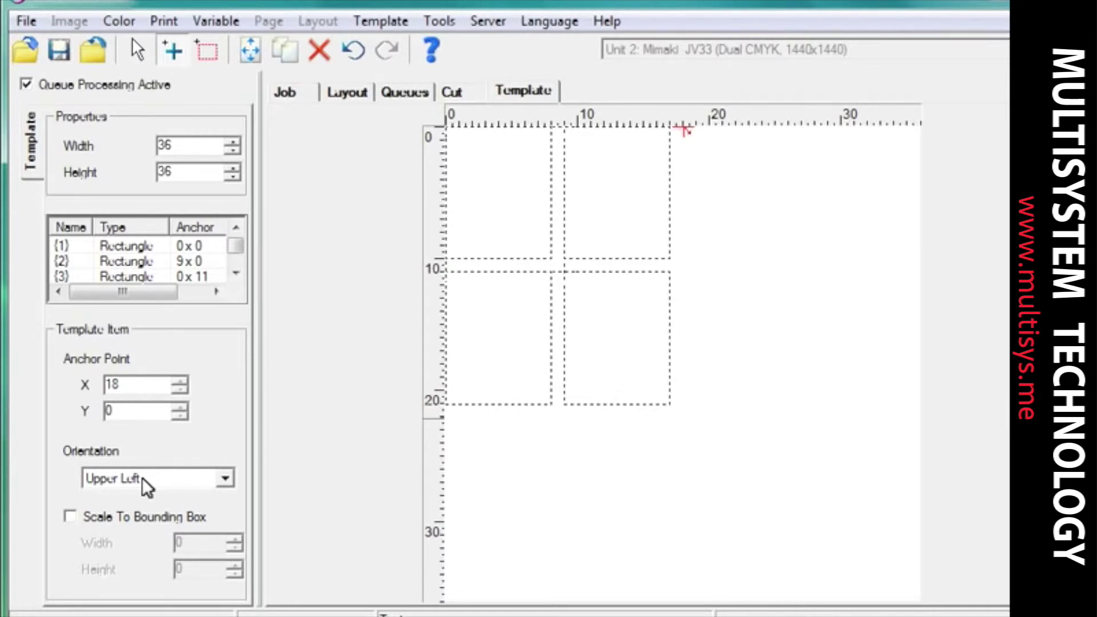
key(Tab)
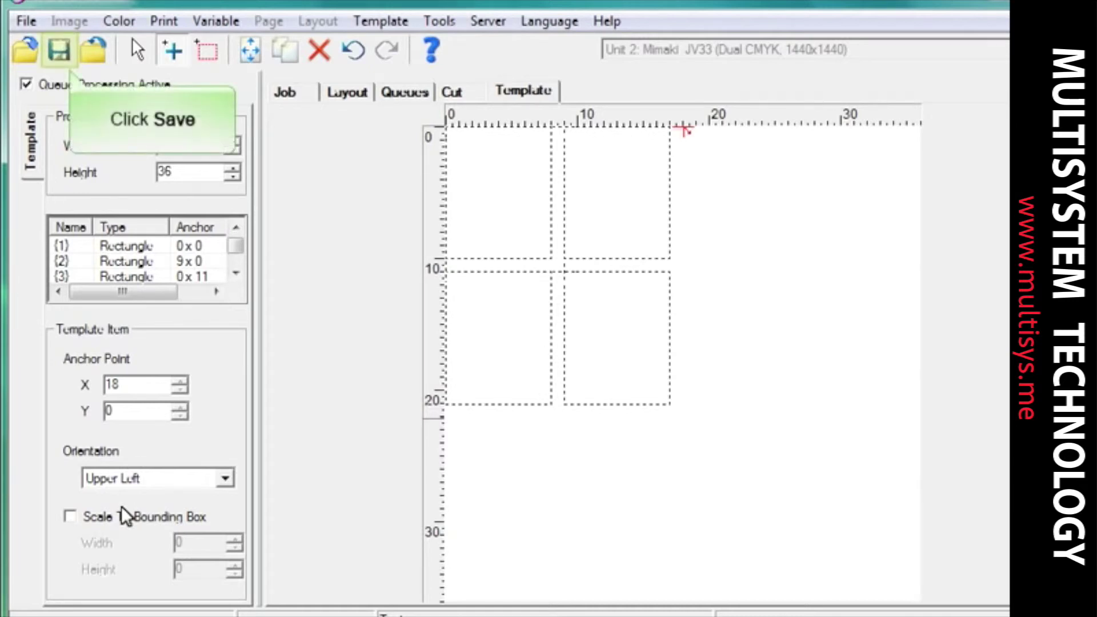
Step: Save the template under the name pictureTemplate
click(59, 52)
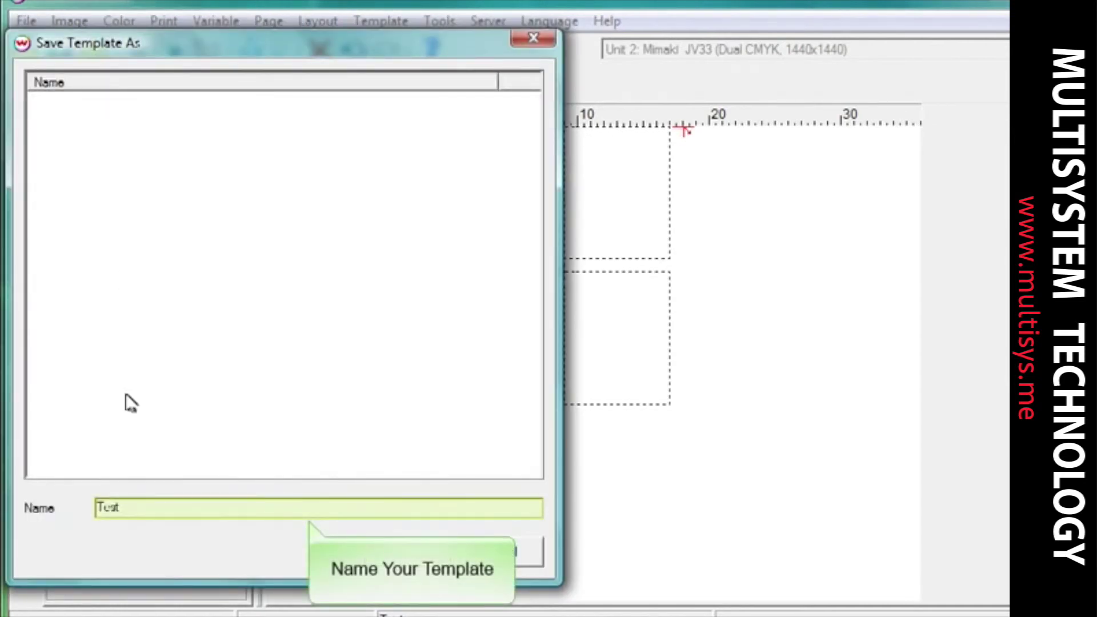
double_click(128, 508)
text(pictu)
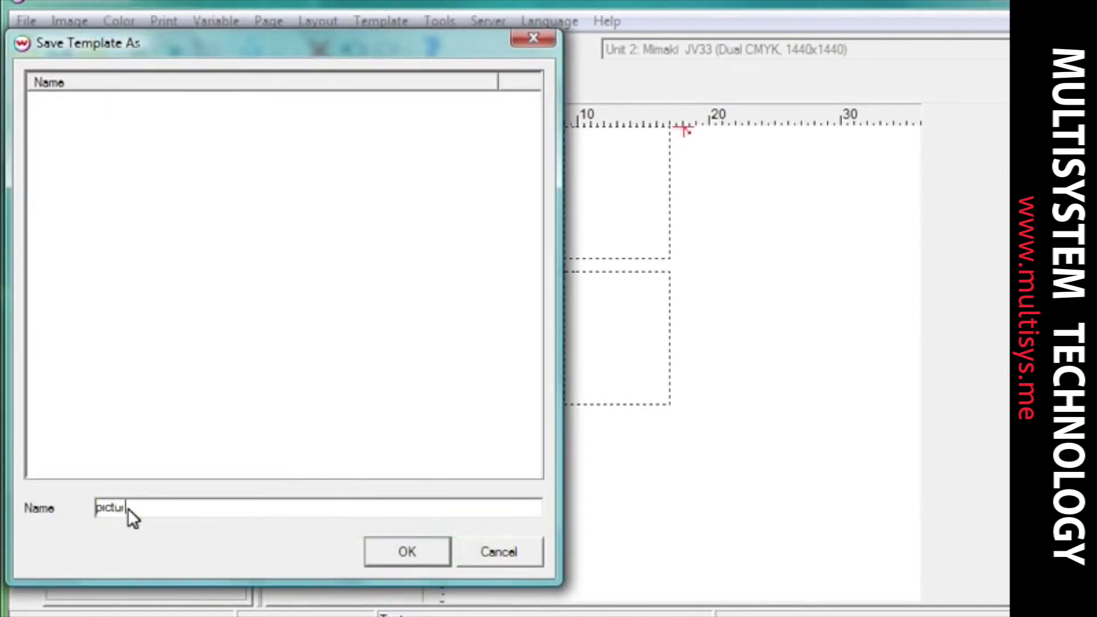
text(reTemplate)
click(393, 550)
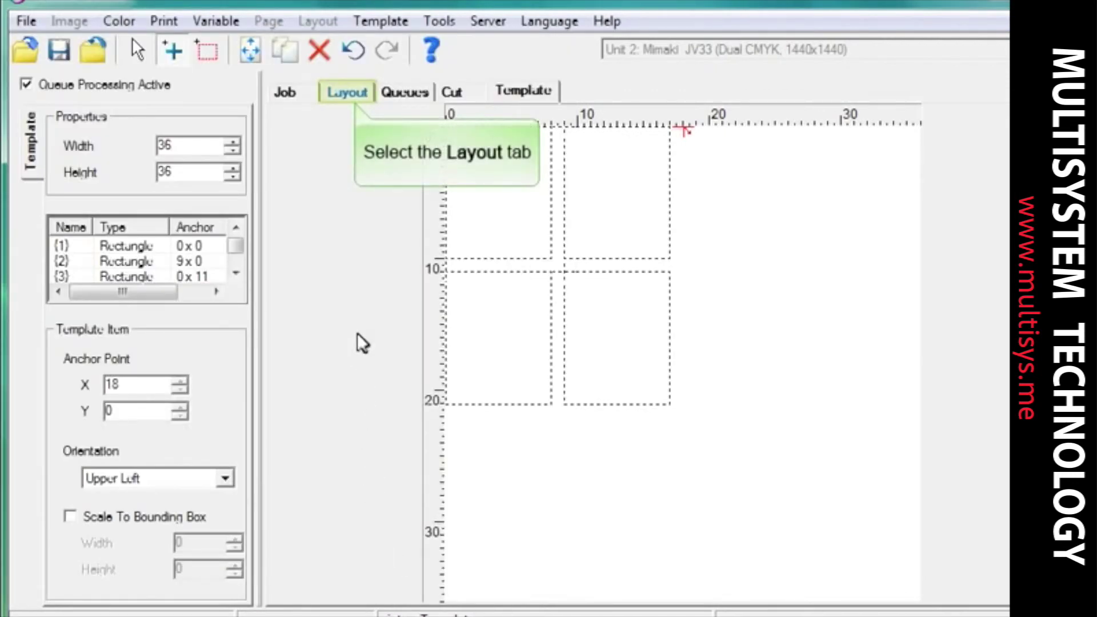
Step: Apply pictureTemplate to the empty layout
click(353, 96)
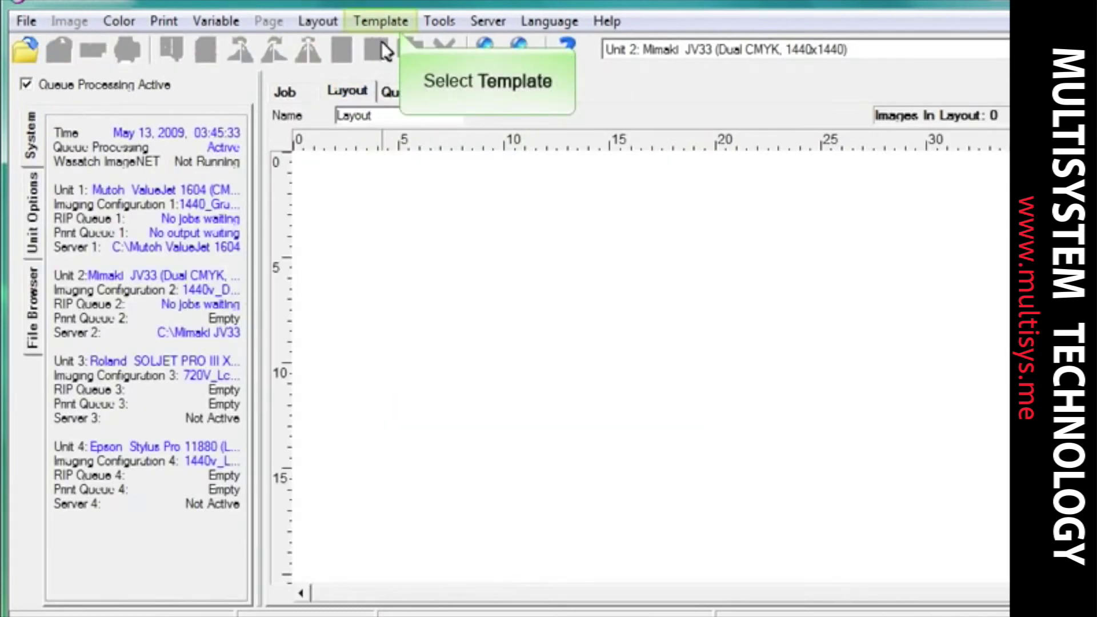
click(382, 20)
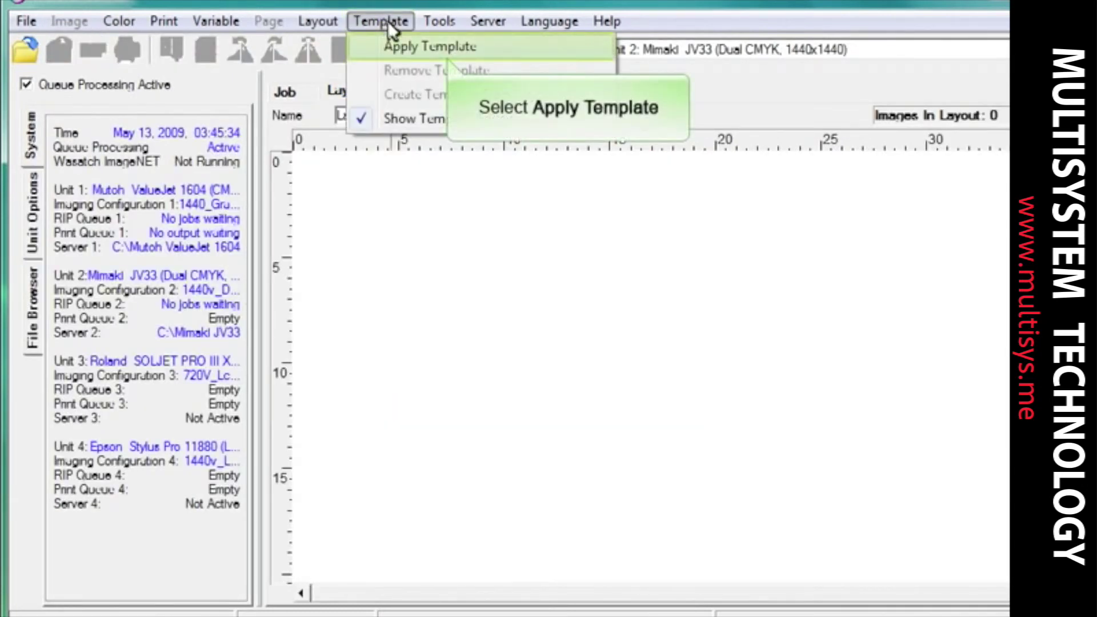
click(391, 41)
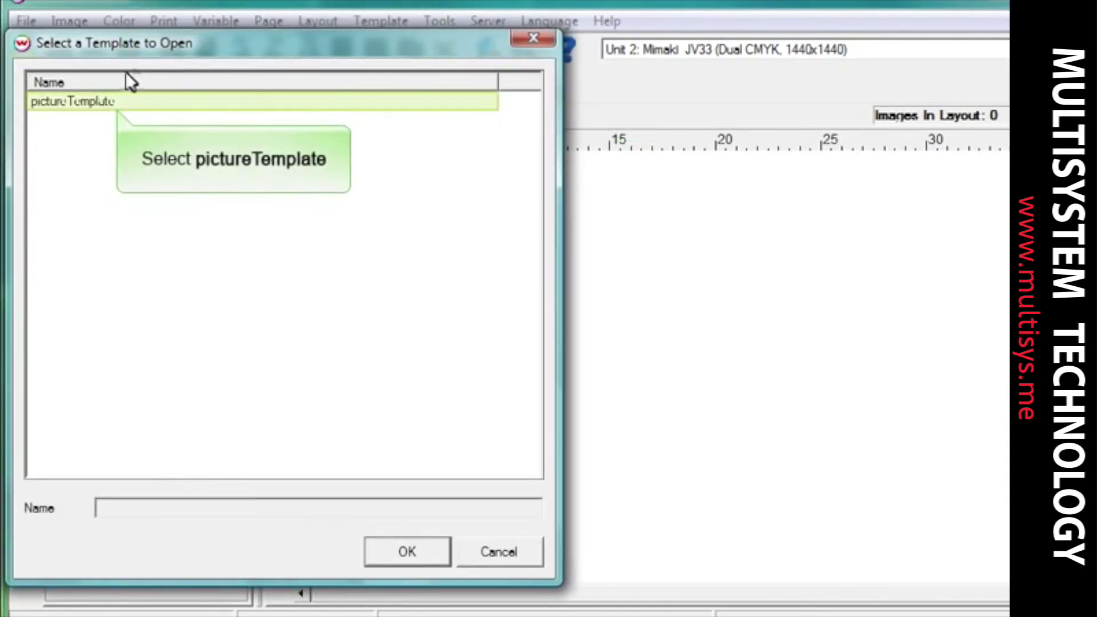
click(103, 103)
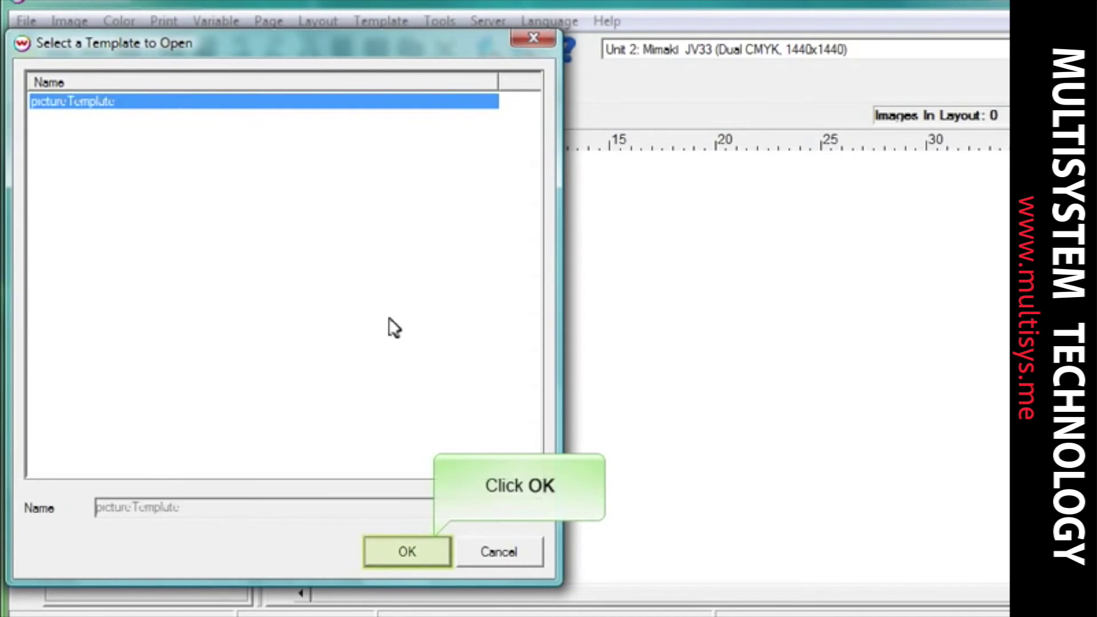
click(418, 551)
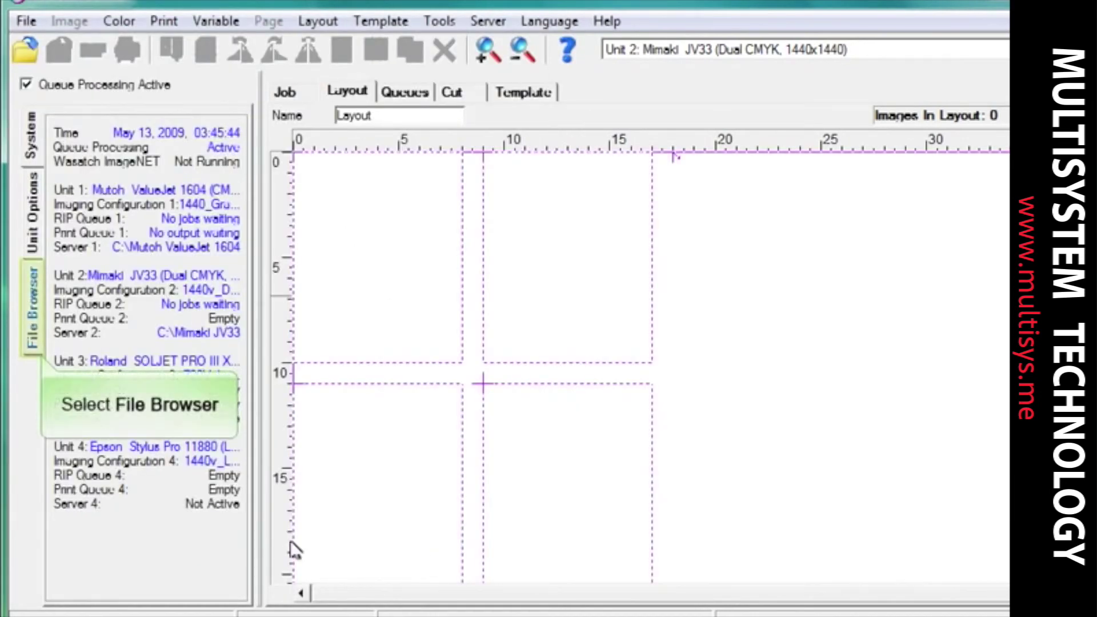
Step: Fill all four template rectangles with copies of profileWoman_psd.prn and place another copy at the standalone anchor point
click(34, 303)
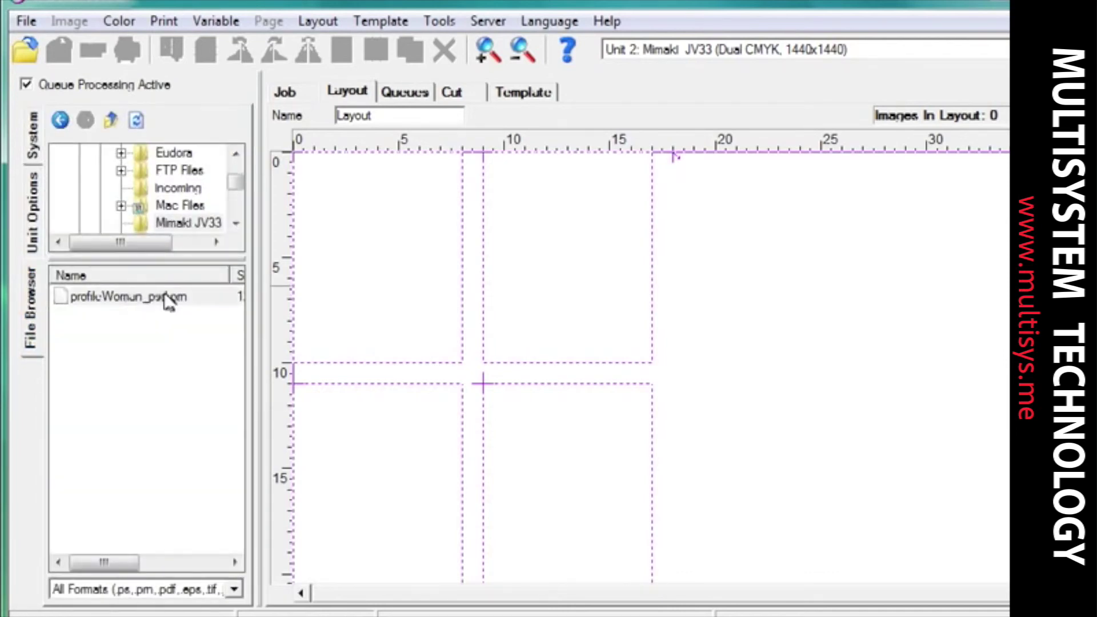
drag(179, 300, 421, 269)
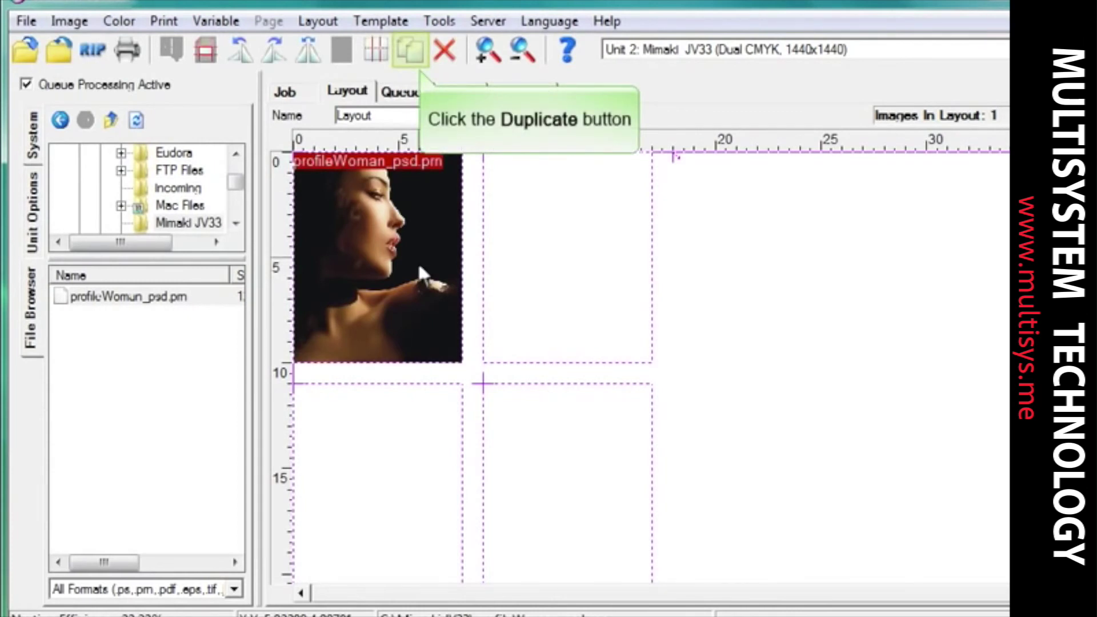
click(413, 57)
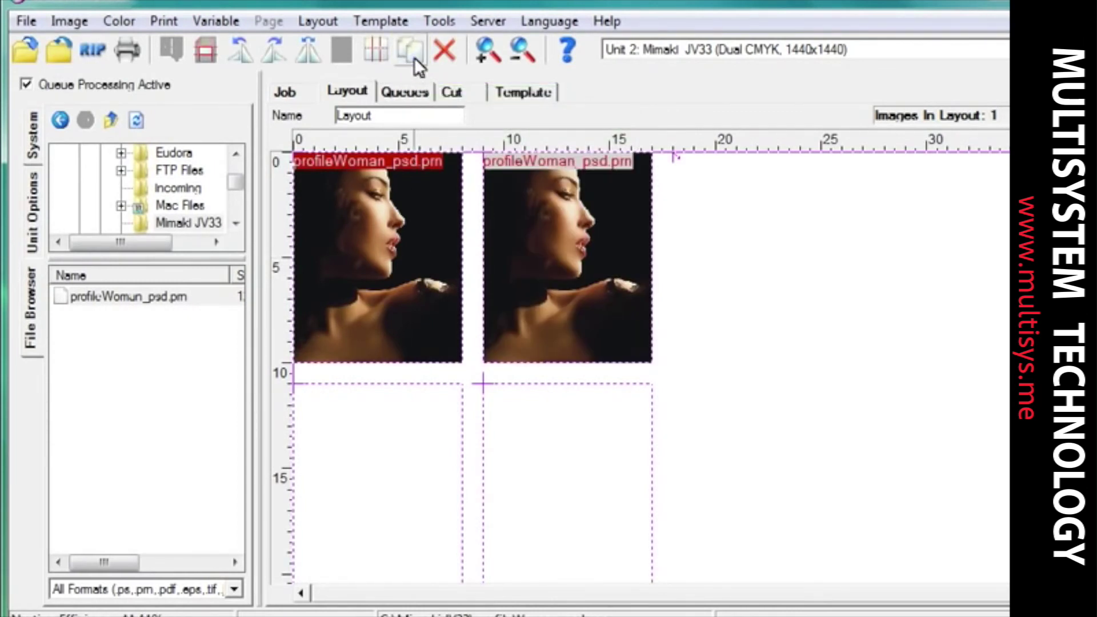
click(414, 58)
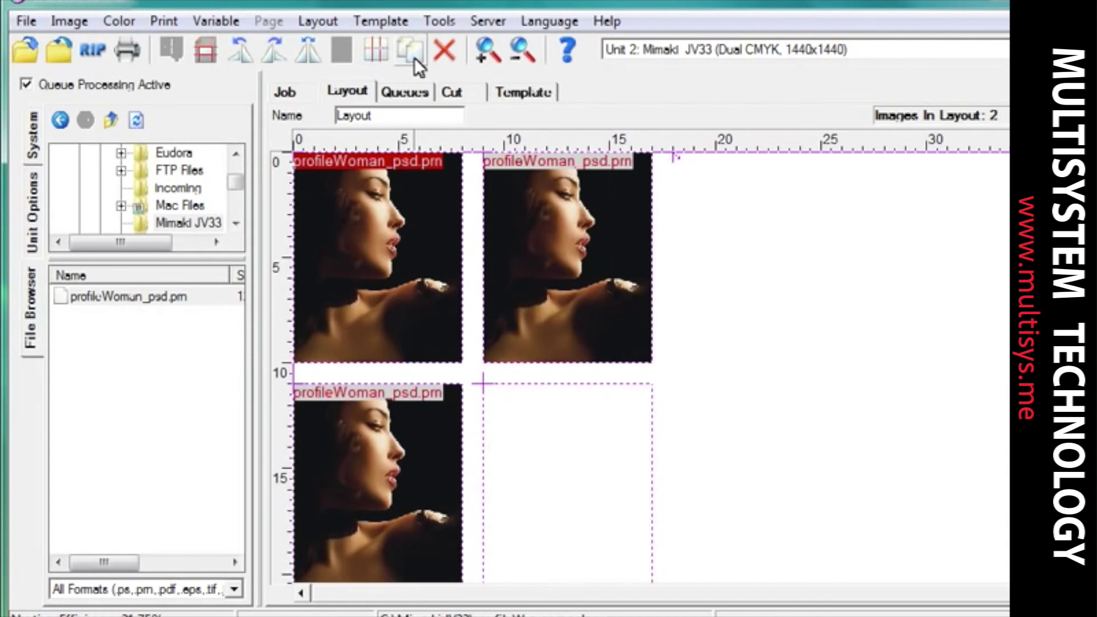
click(414, 57)
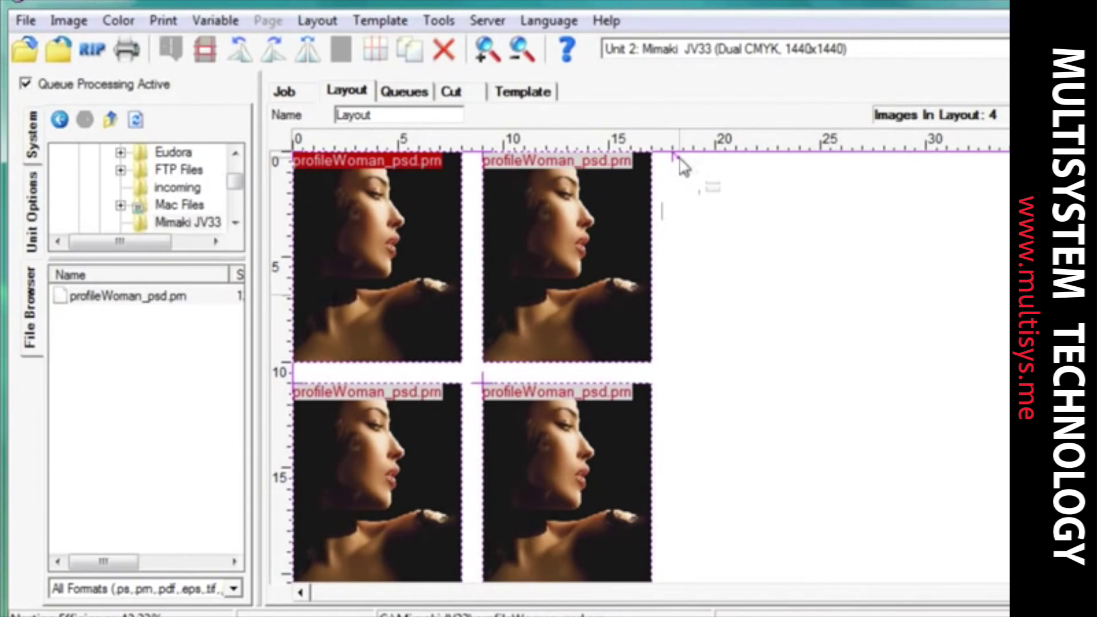
drag(680, 158, 679, 158)
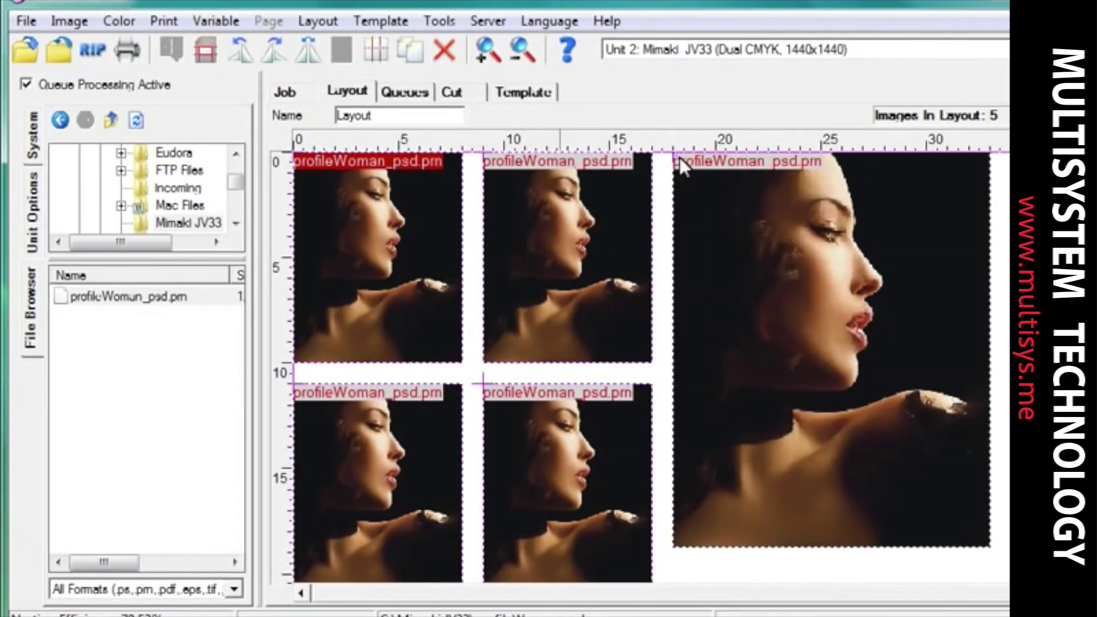
Step: RIP and print the layout
click(167, 24)
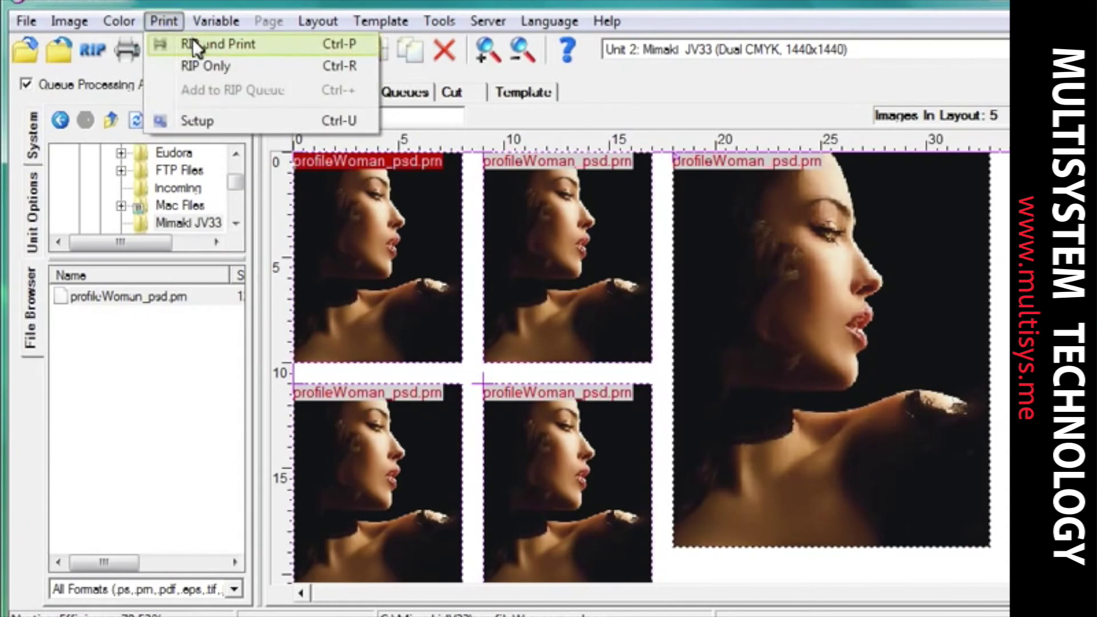